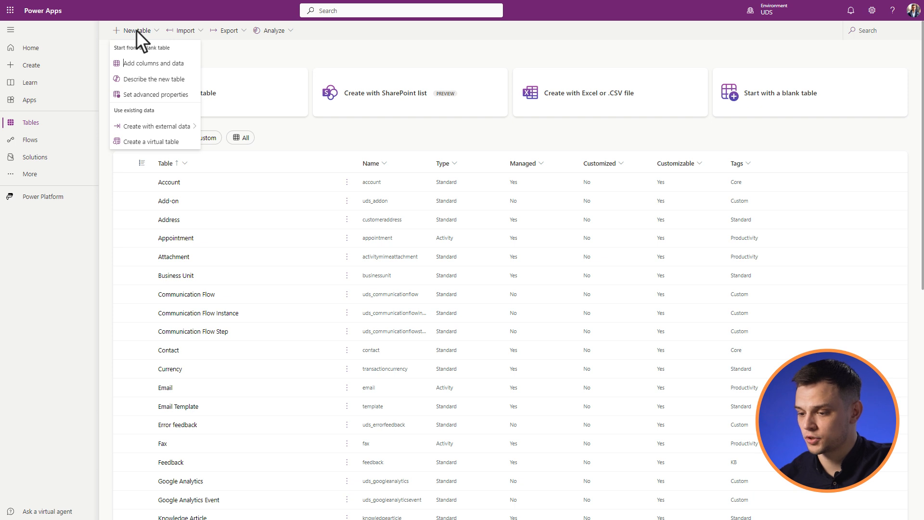
- Create a new table with the display name Project Stage using the advanced properties form, and save it
click(153, 94)
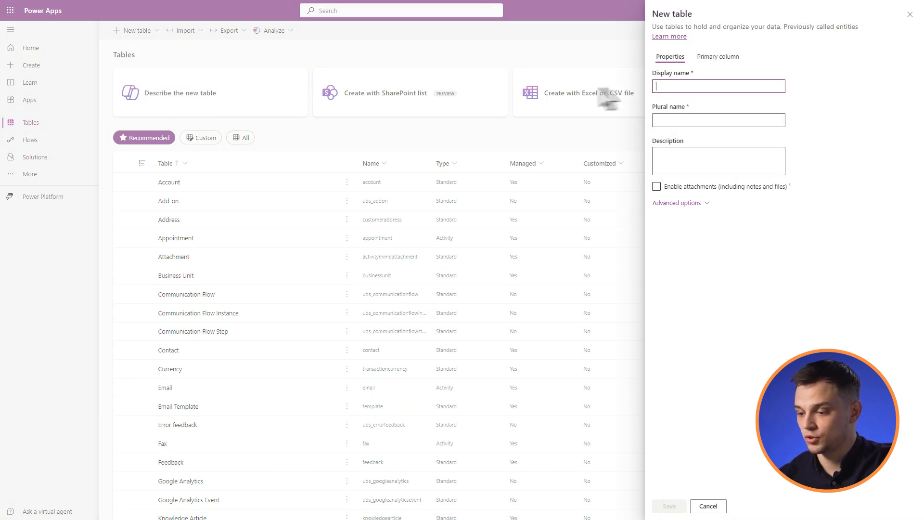
text(Project Stage)
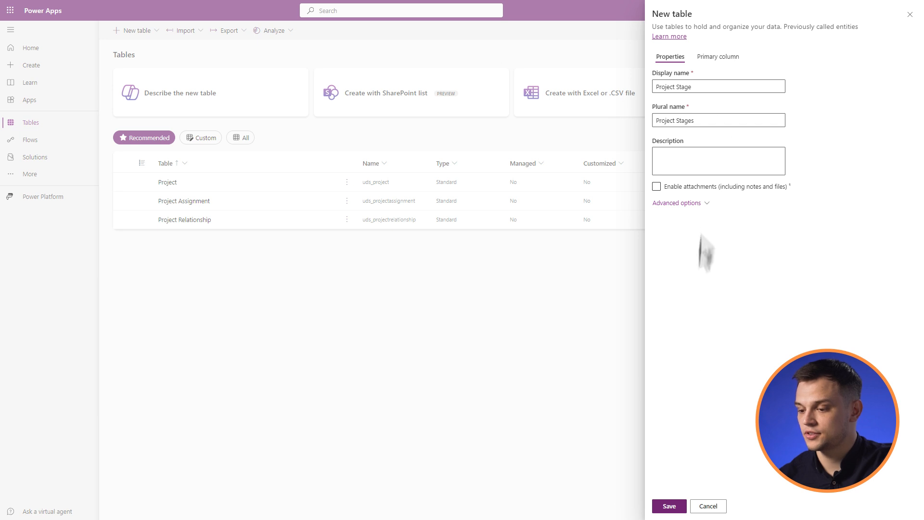
click(670, 506)
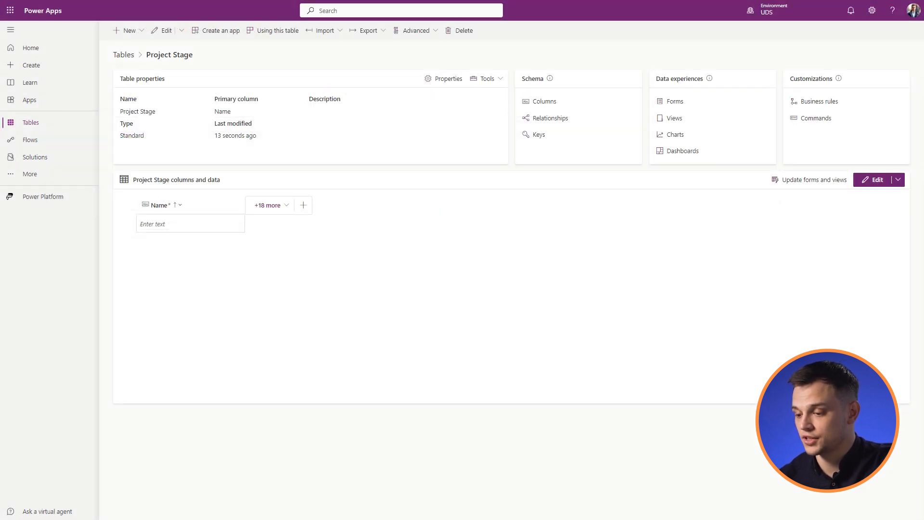
- Create another blank table through the columns and data editor, with the display name Project Contact
click(116, 55)
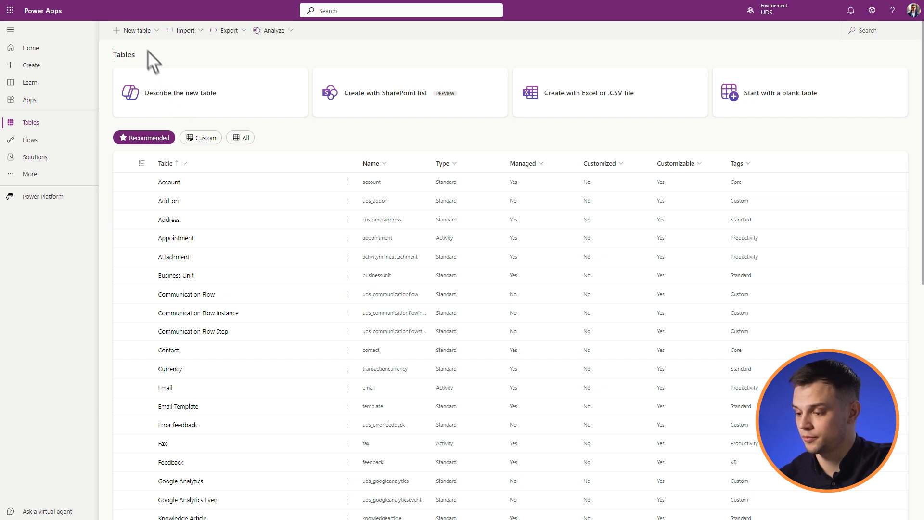
click(136, 30)
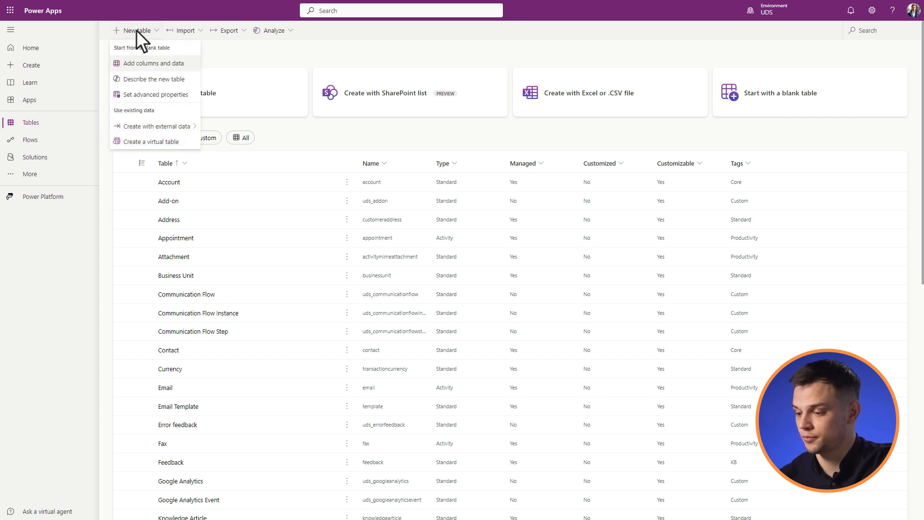
click(155, 62)
click(280, 88)
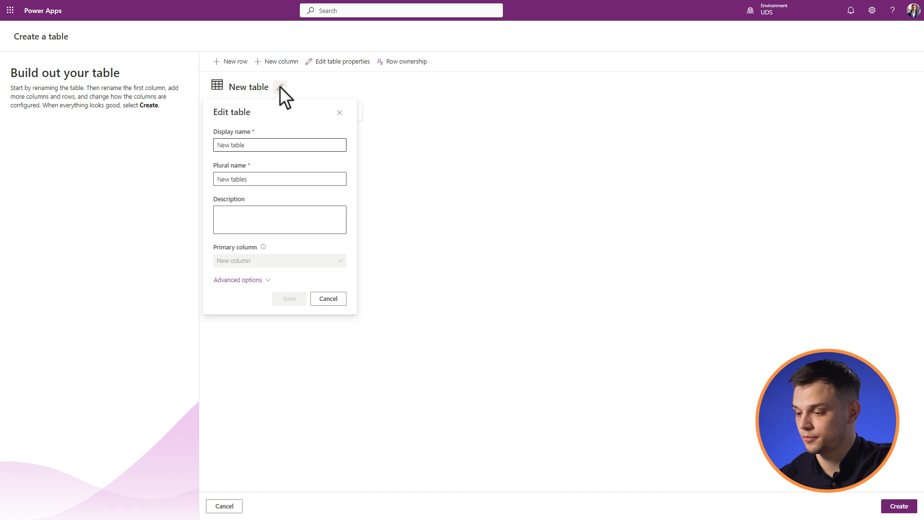
key(ctrl+a)
text(Project Contact)
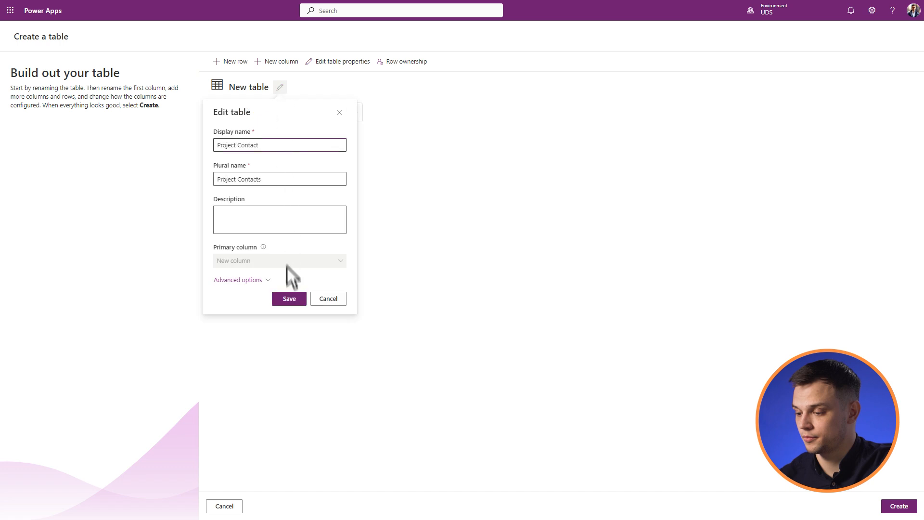
click(289, 299)
click(899, 507)
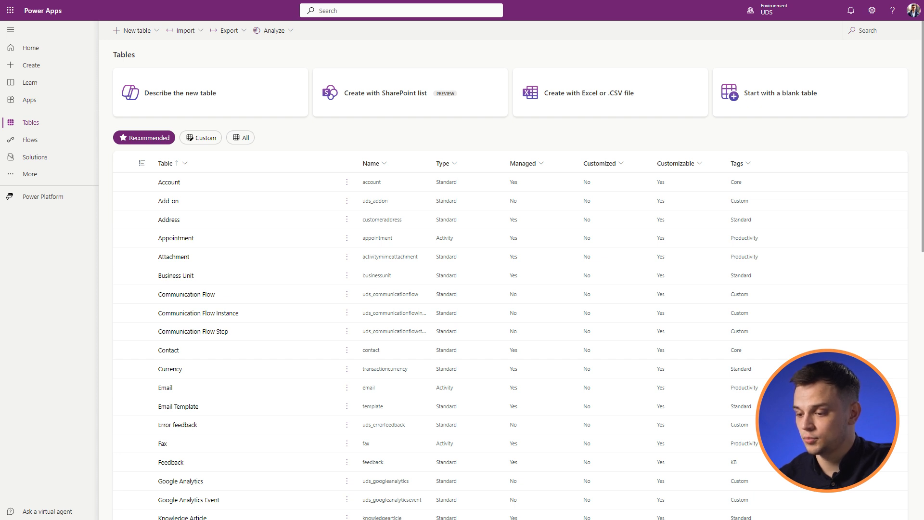
- Ask Copilot to create a table "Project Properties" with a link field to the Project table
click(209, 94)
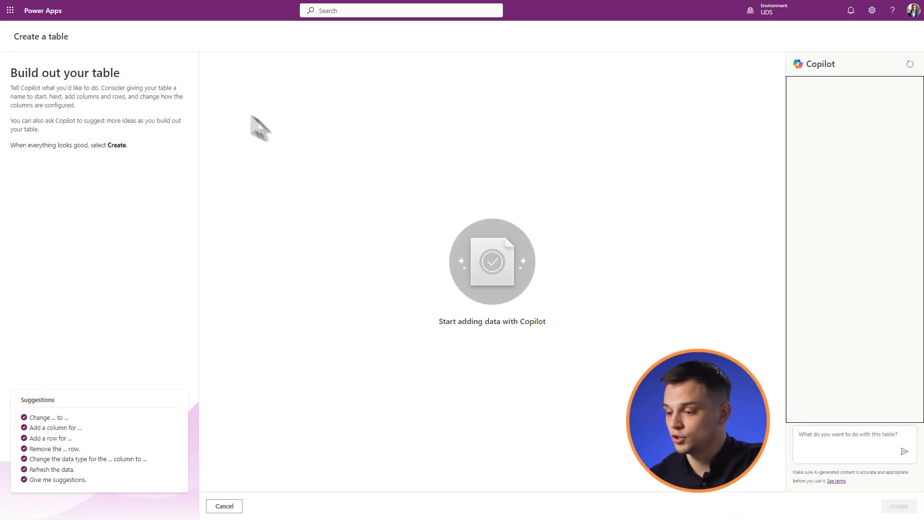
click(858, 440)
text(Please create table "Project Properties". It should have a link field to Project table. Also, this new table should have a choice field "Property Type" (options for this field will be added later). Also, the new table should have Activities.)
click(904, 451)
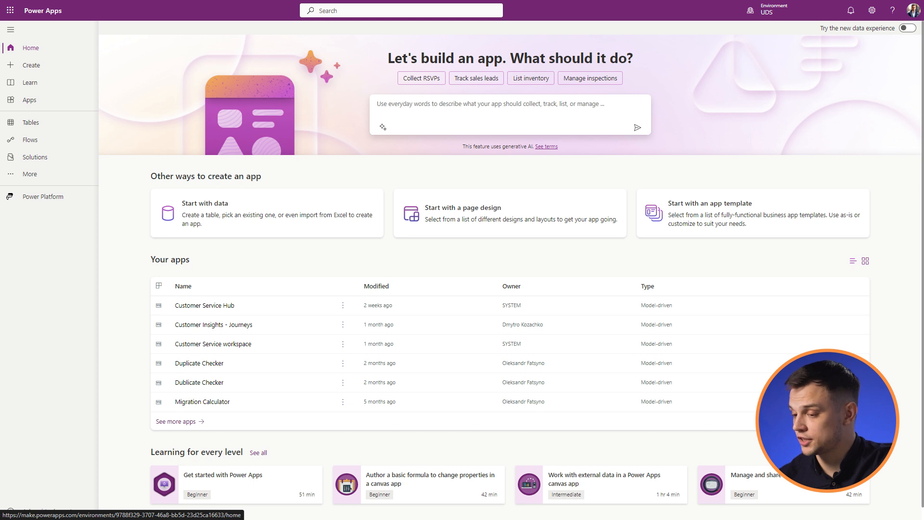
- In the Test Tables for Demo solution, start a new table with the display name Project Assets
click(51, 156)
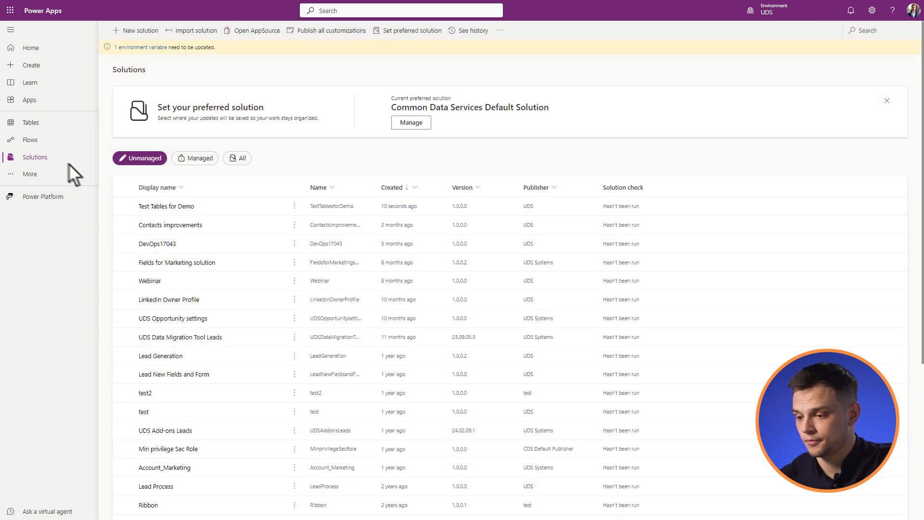
click(167, 207)
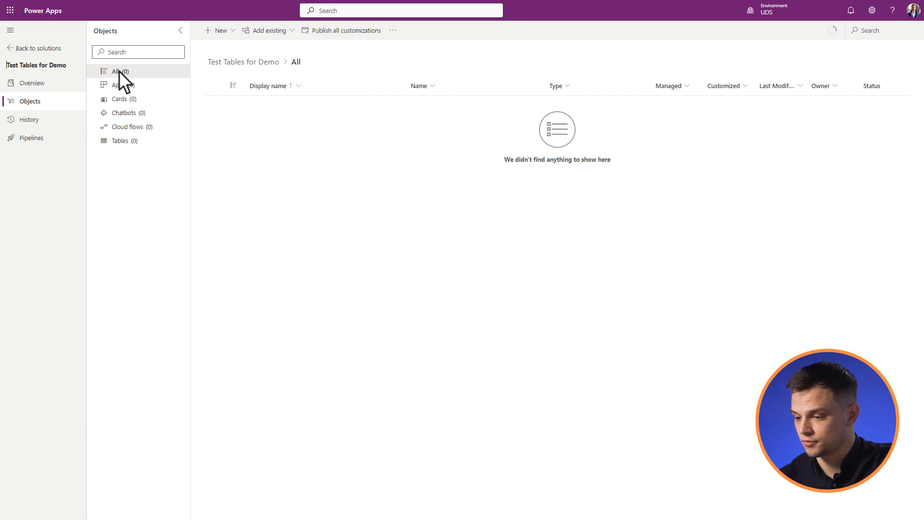
click(220, 30)
mouse_move(241, 172)
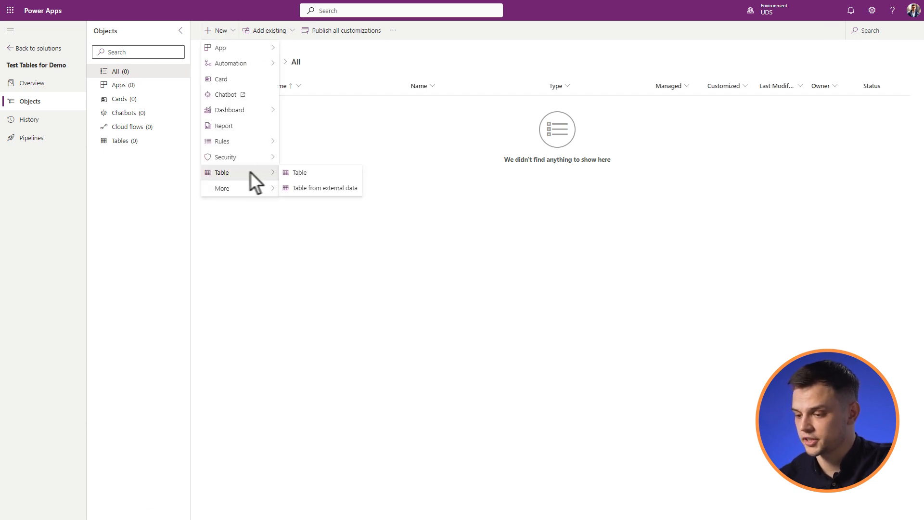
click(319, 172)
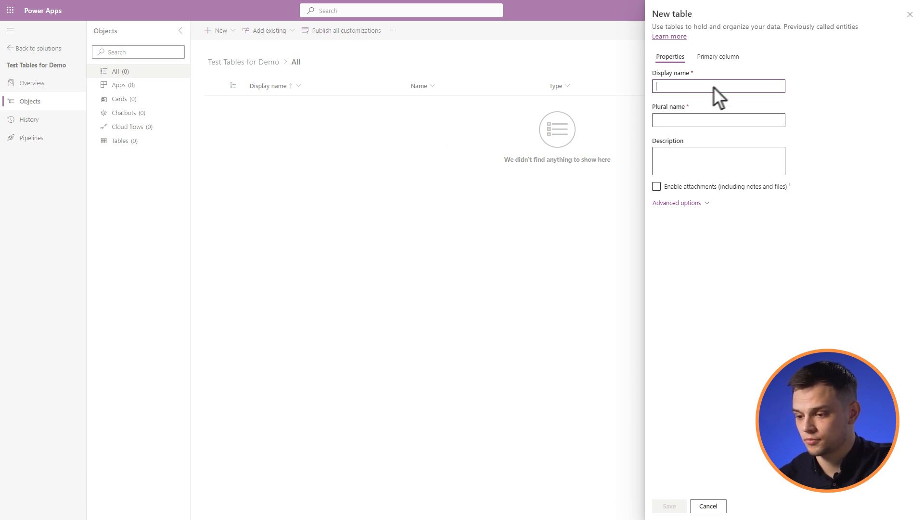
text(Project Assets)
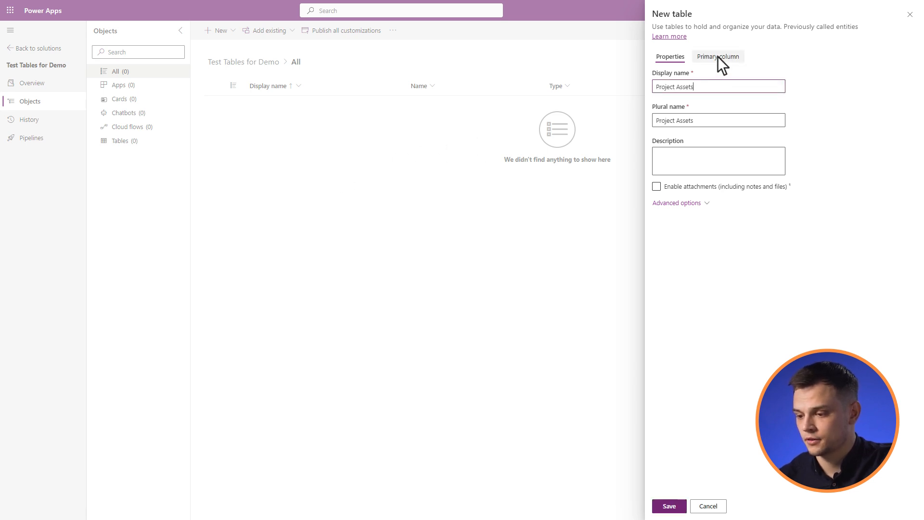
- Review the advanced options of the primary column and of the table properties, and save the Project Assets table
click(718, 57)
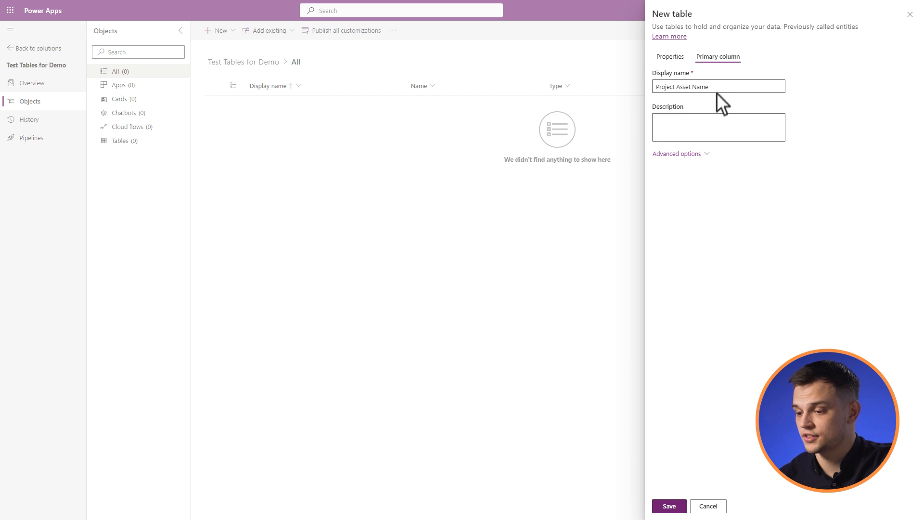
click(707, 153)
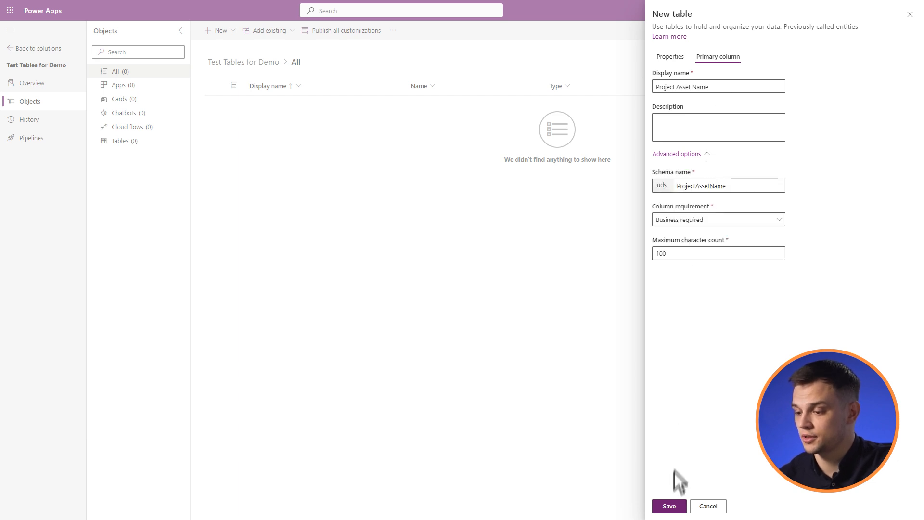
click(670, 506)
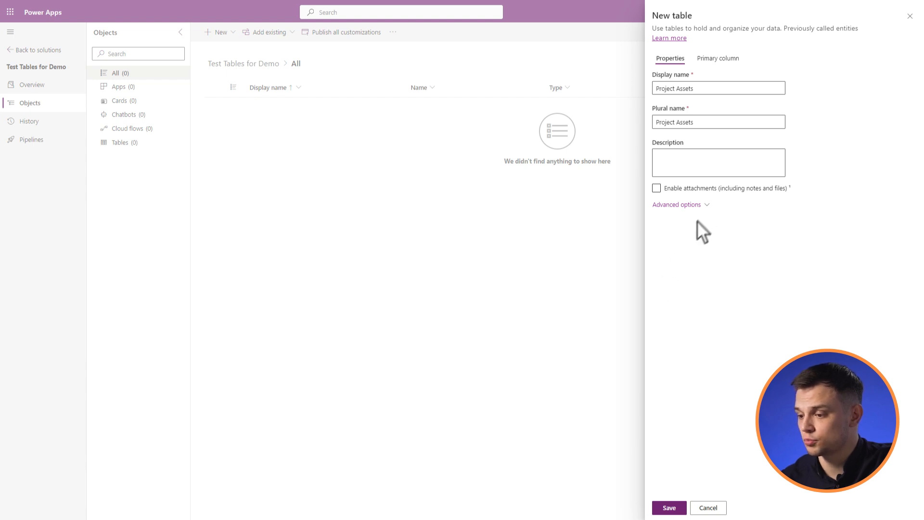
click(707, 204)
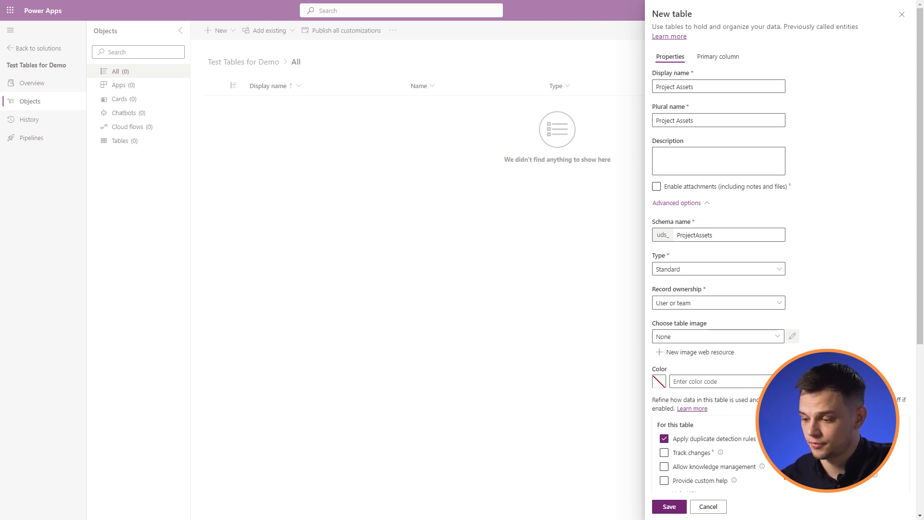
scroll(649, 474, down, 5)
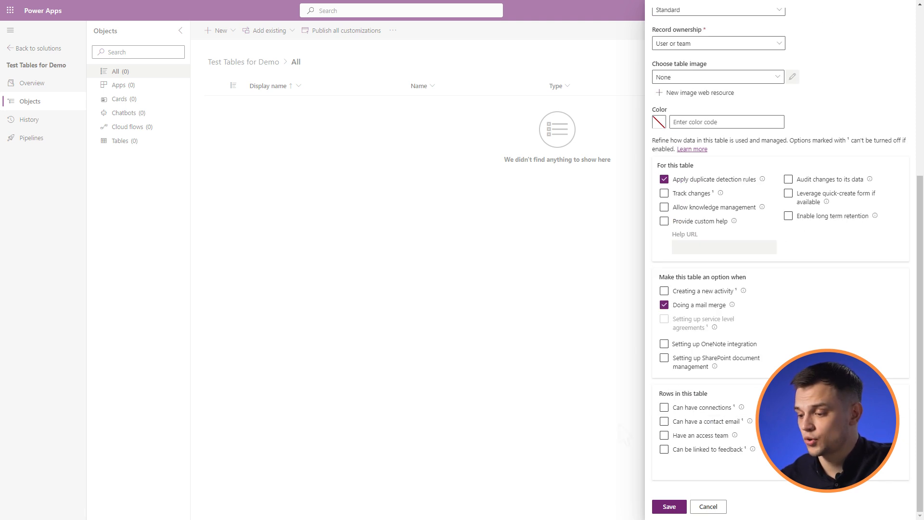
click(669, 508)
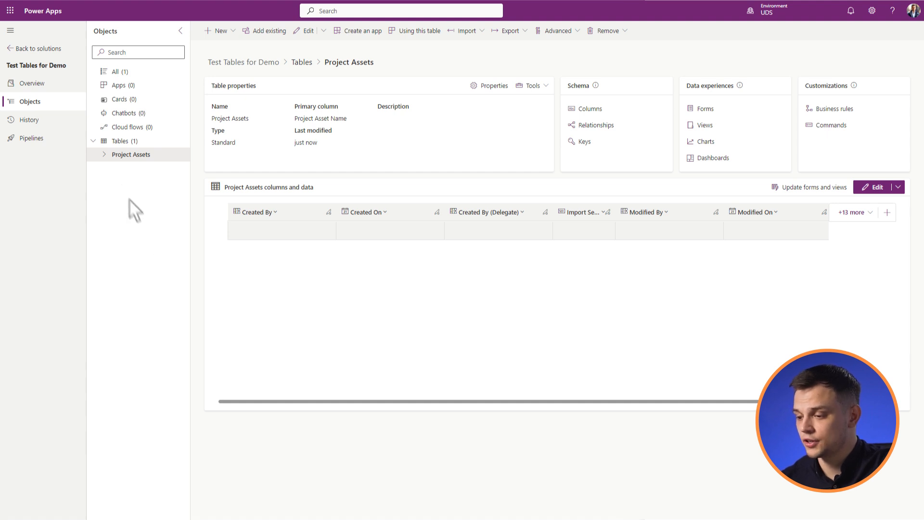
- Examine the Project Assets table's columns, new column form, main Information form and Active Project Assets view
click(104, 154)
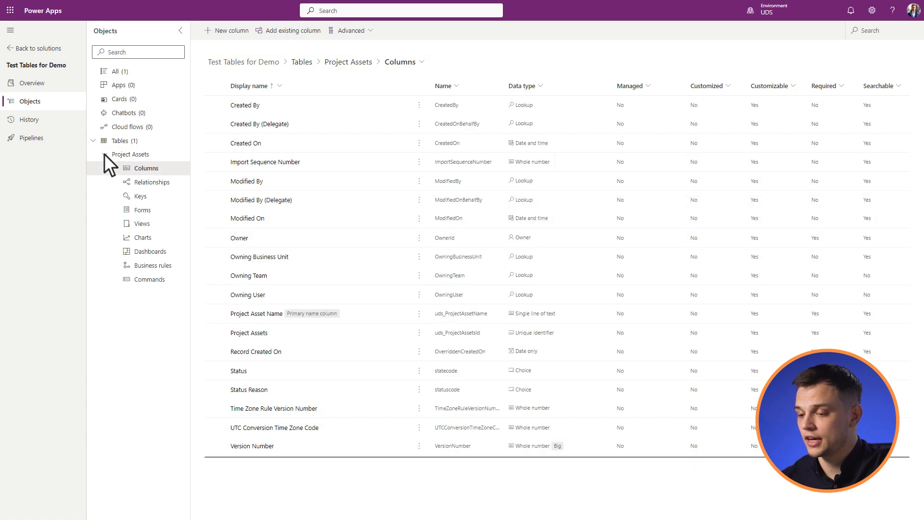
click(227, 30)
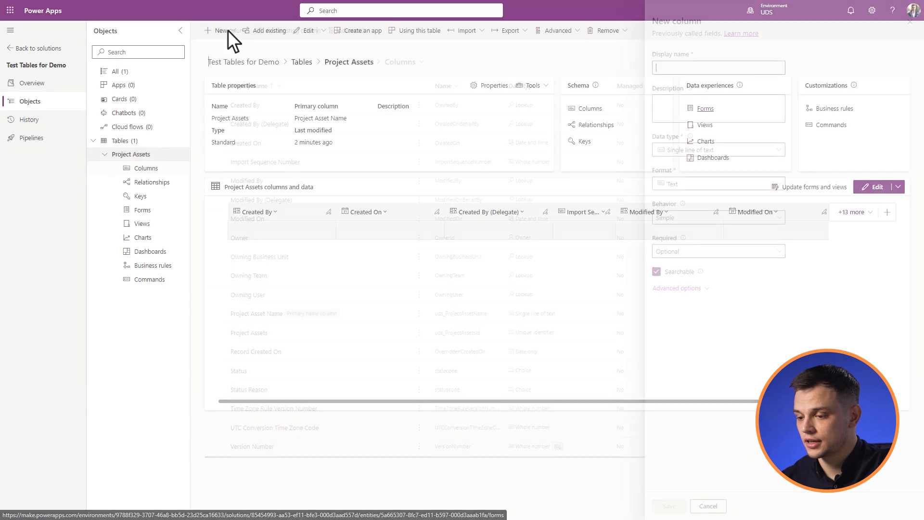
click(142, 210)
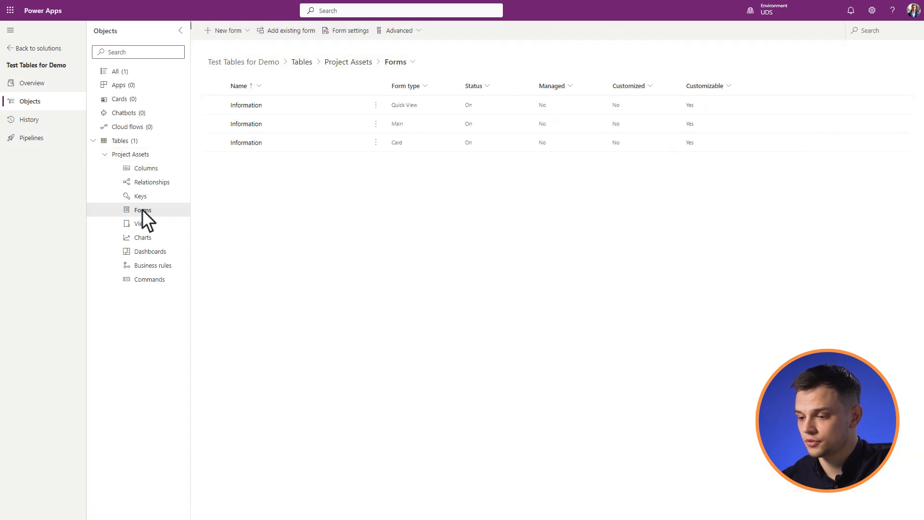
click(247, 123)
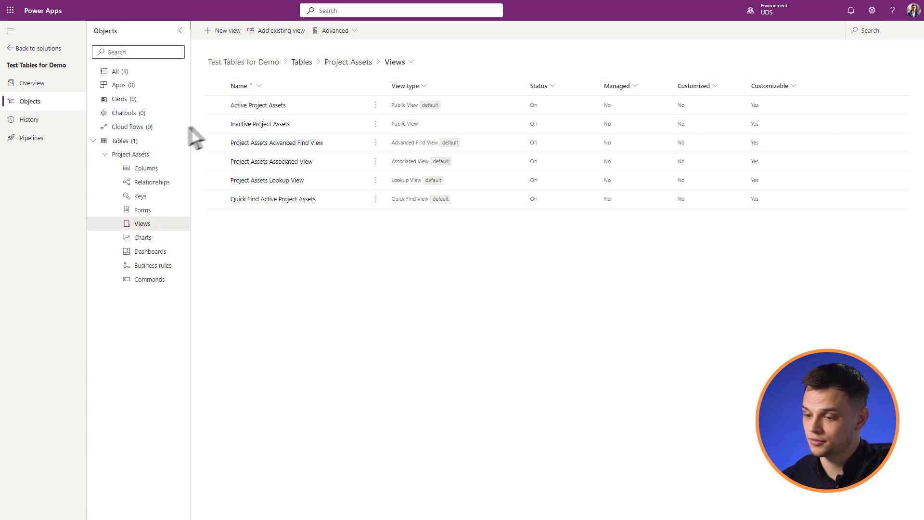
click(258, 106)
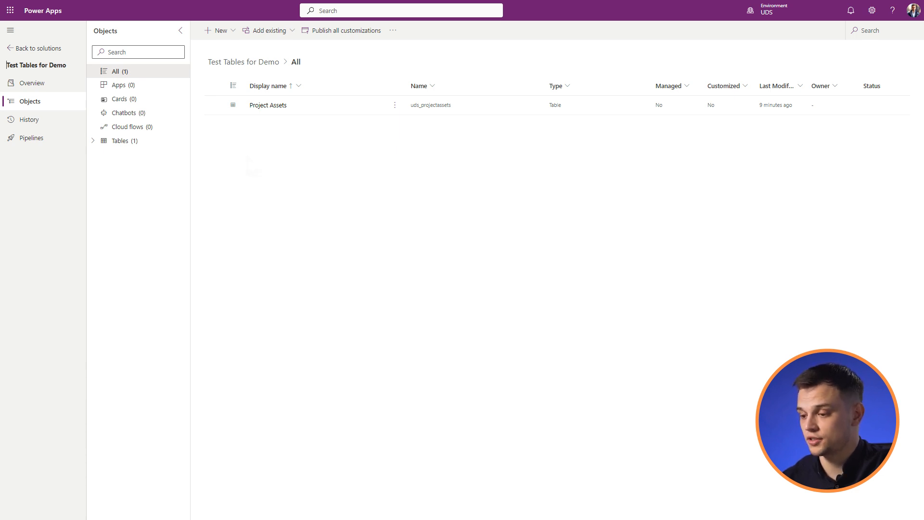
- Publish the Project Assets table from the solution's list of all objects
click(215, 105)
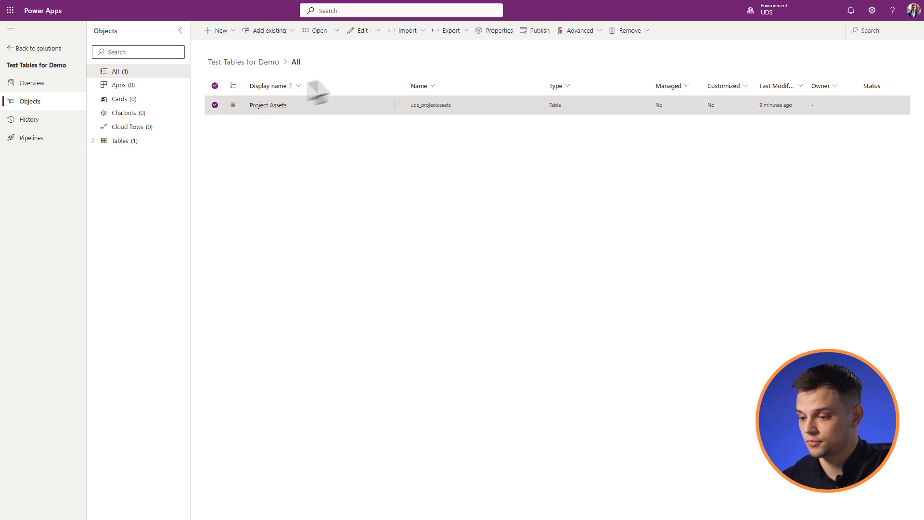
click(531, 31)
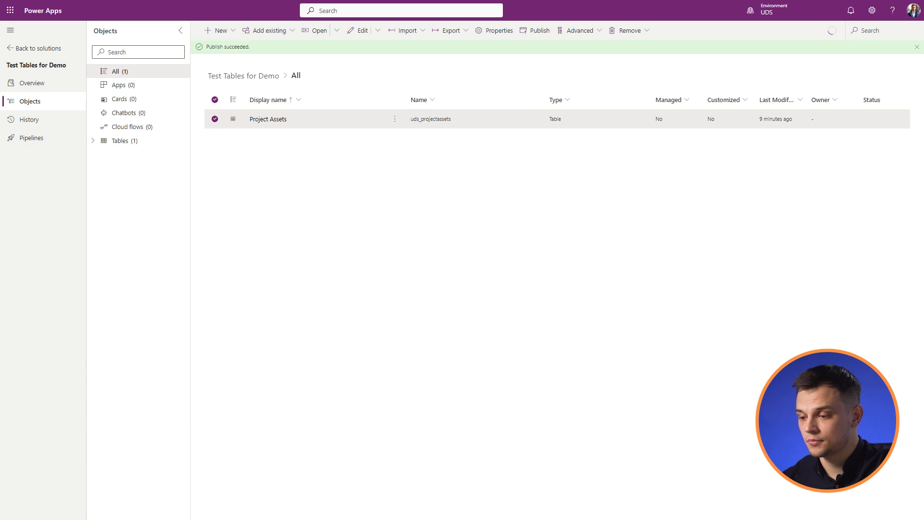
- Add the existing model-driven app Project to the Test Tables for Demo solution
click(124, 85)
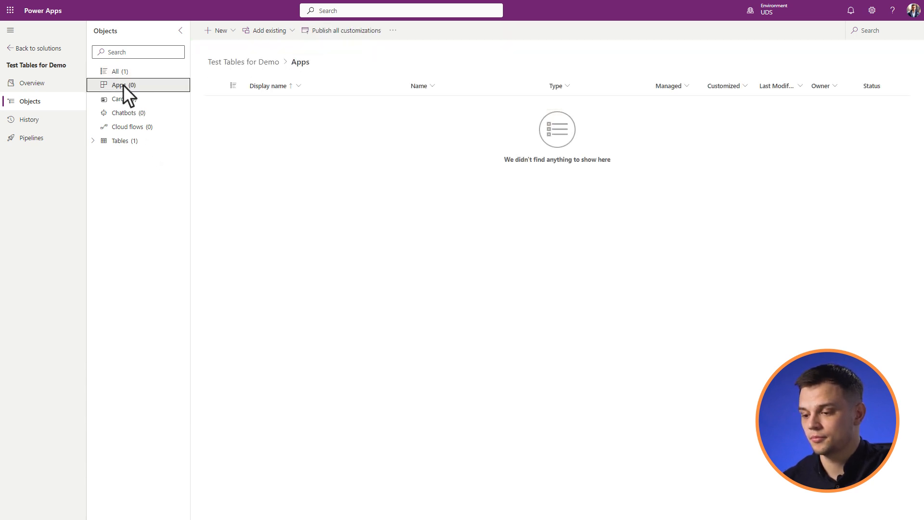
click(268, 30)
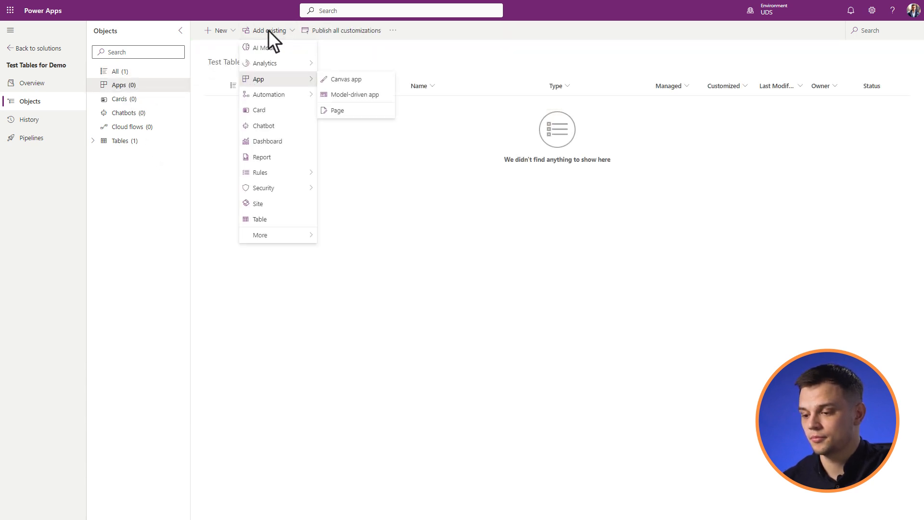
click(354, 95)
click(228, 442)
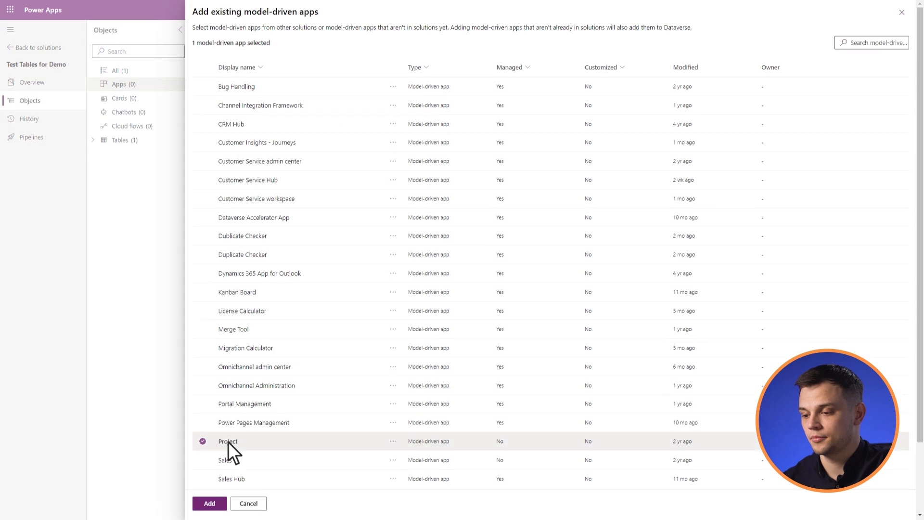
click(210, 504)
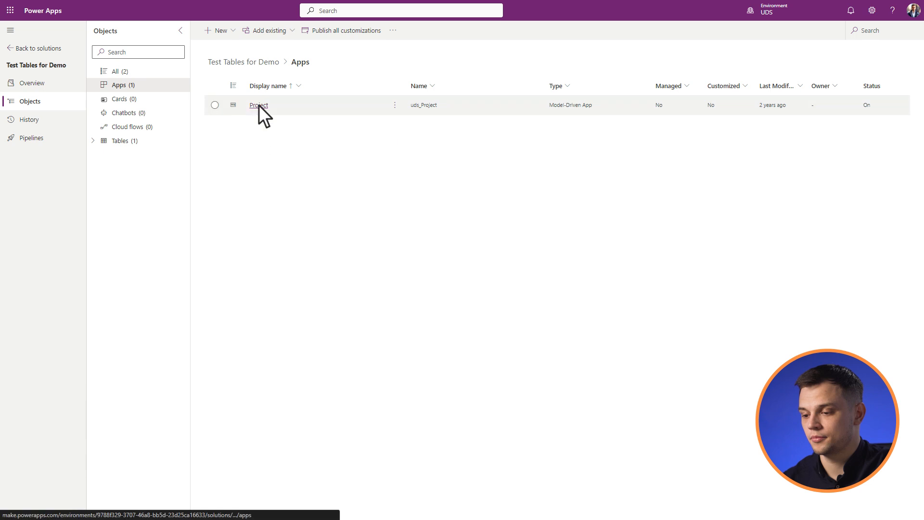
- Add the Project Assets Dataverse table to the Project app with Show in navigation enabled, and publish the app
click(258, 105)
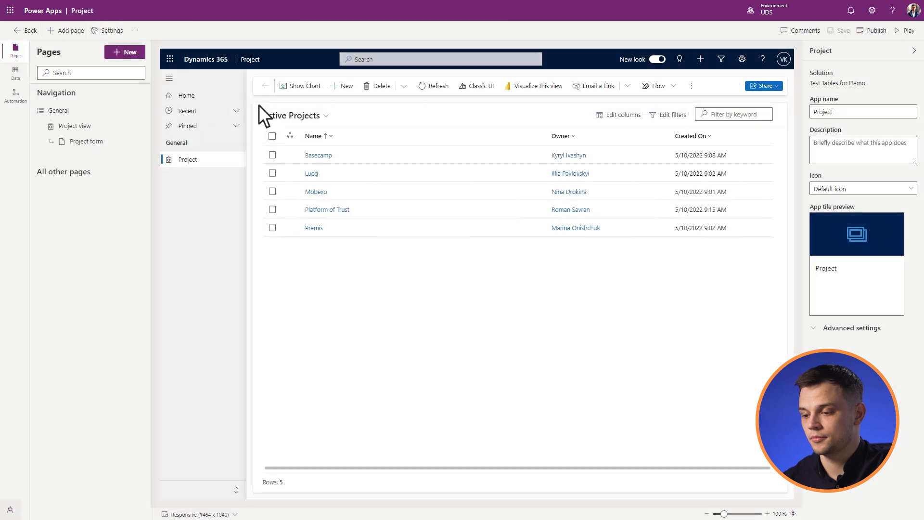
click(123, 51)
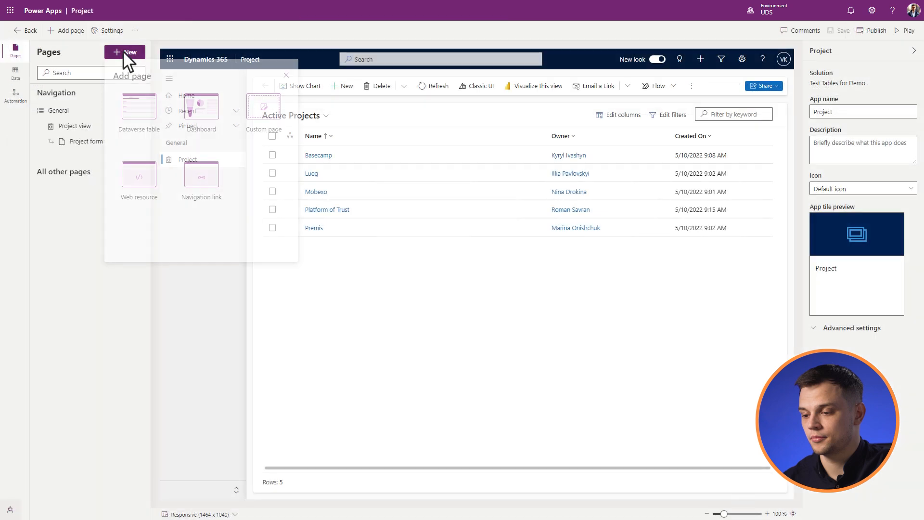
click(139, 111)
click(287, 111)
text(project)
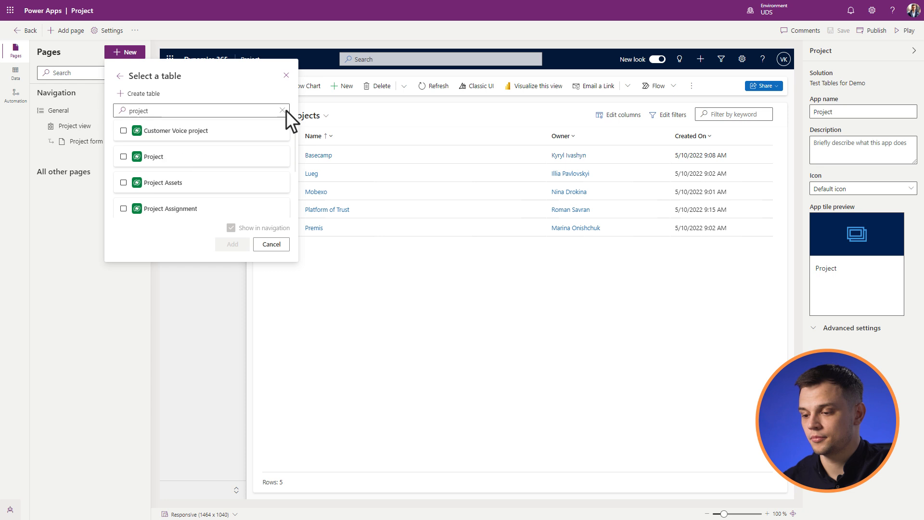
click(123, 182)
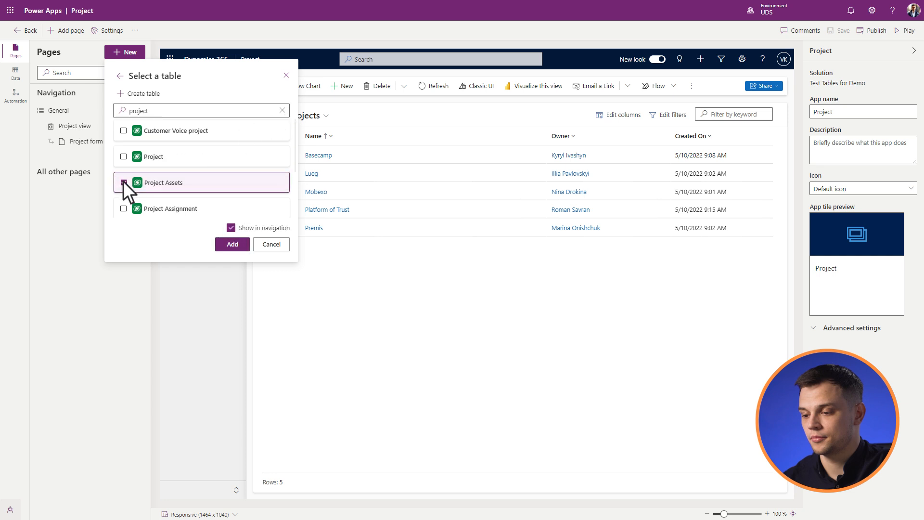
click(231, 244)
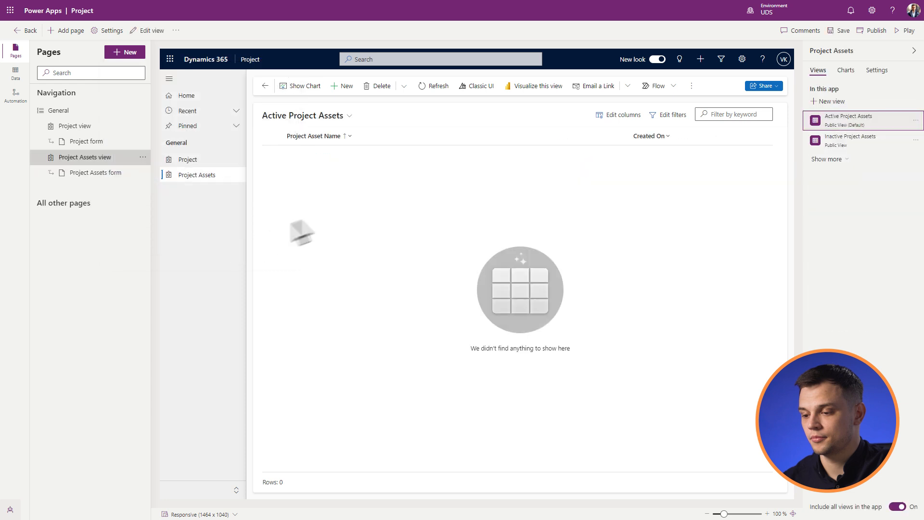
click(874, 30)
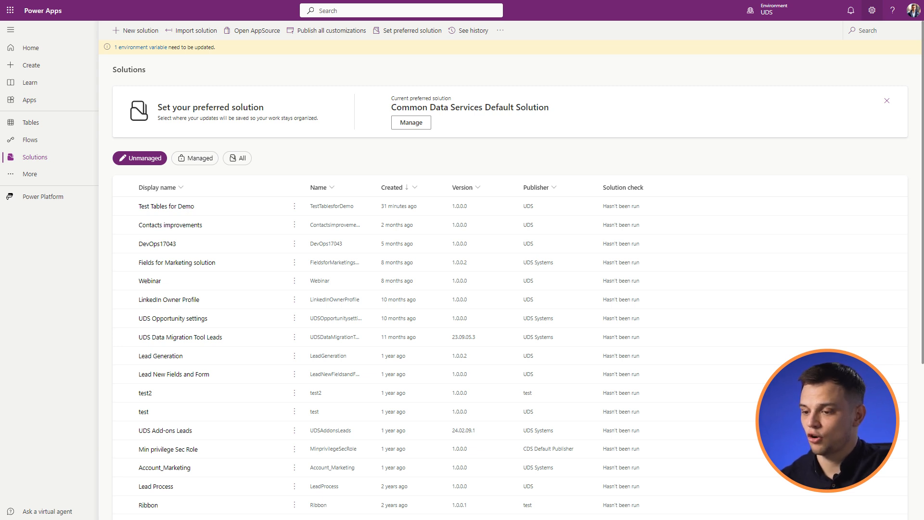
- Go to Customizations in the Dynamics 365 advanced settings and view the default solution through Customize the System
click(872, 10)
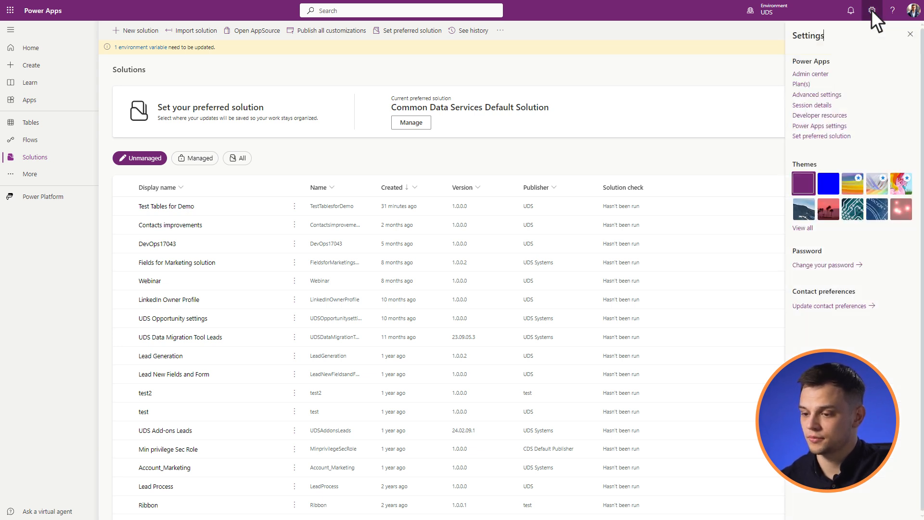
click(818, 95)
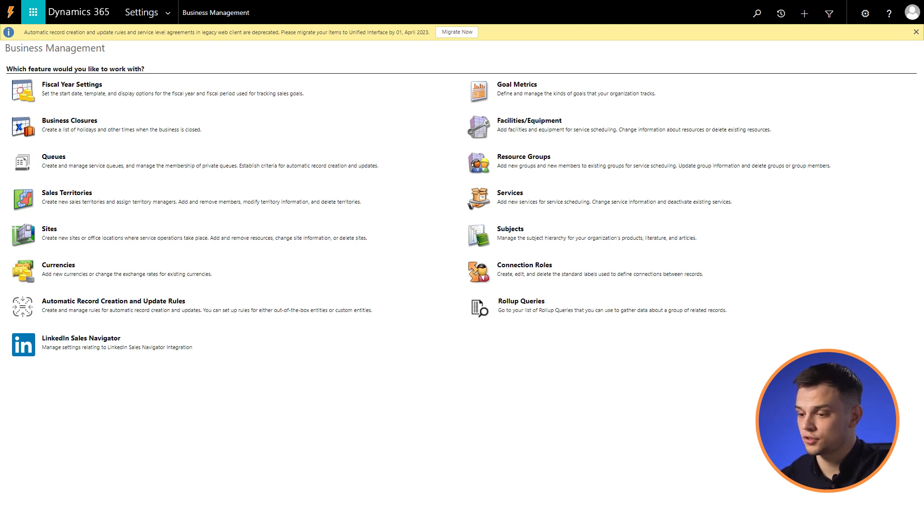
click(167, 13)
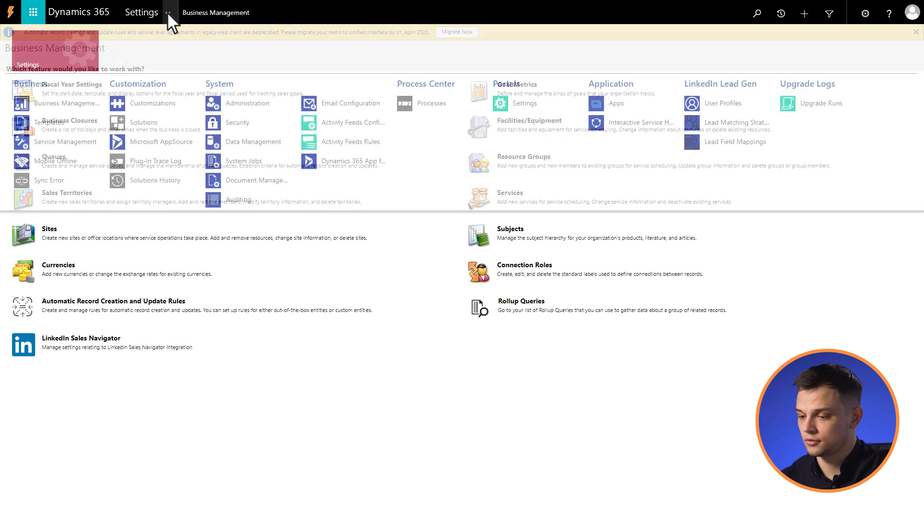
click(154, 103)
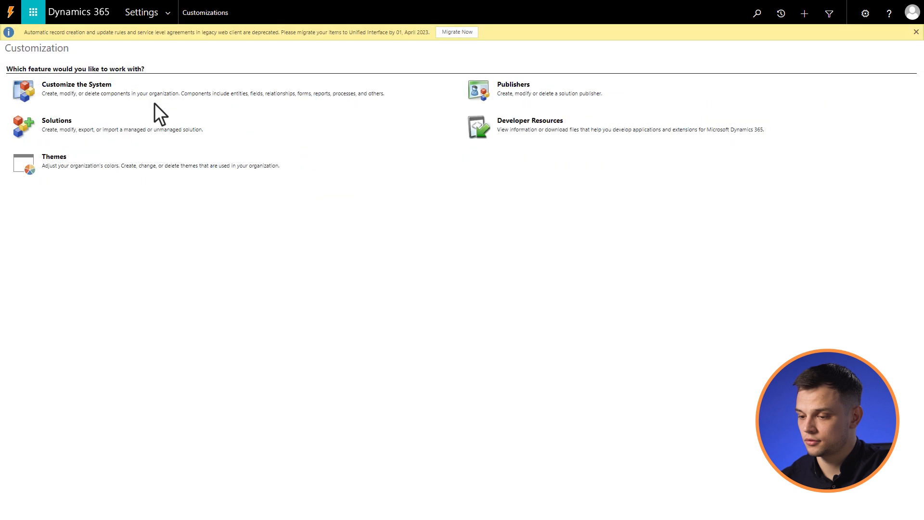
click(71, 84)
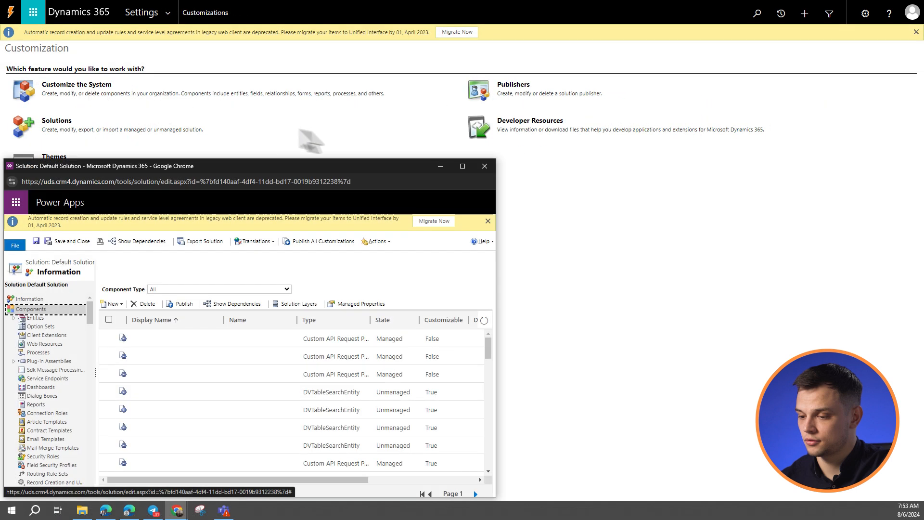
click(484, 166)
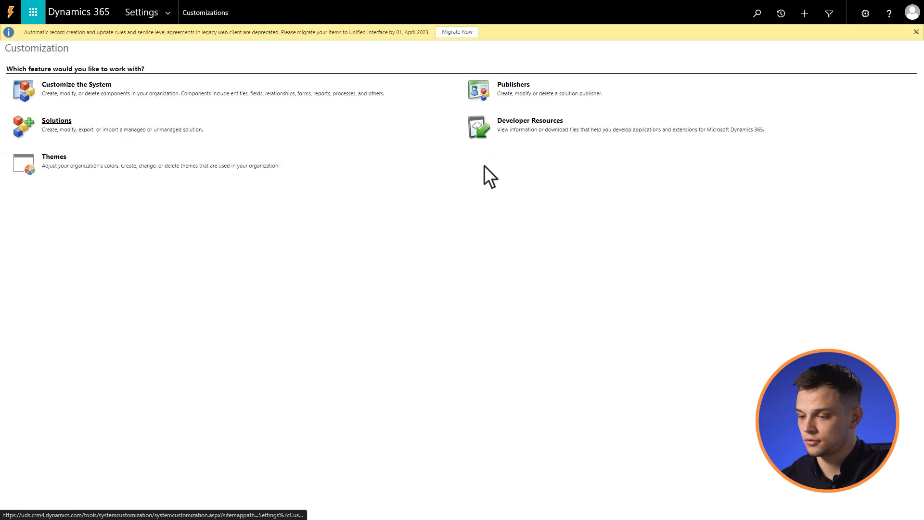
- Open the Test Tables for Demo solution in the classic solution explorer and show its entities
click(56, 120)
double_click(50, 107)
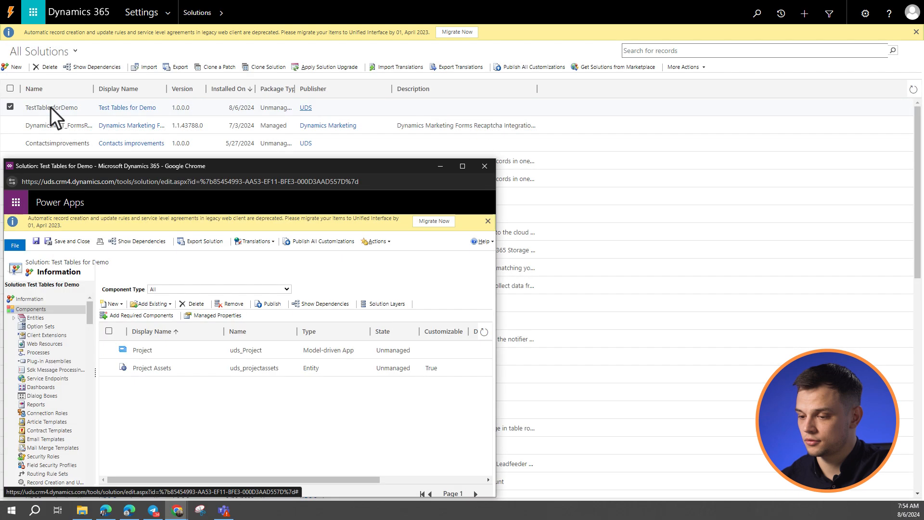
click(461, 165)
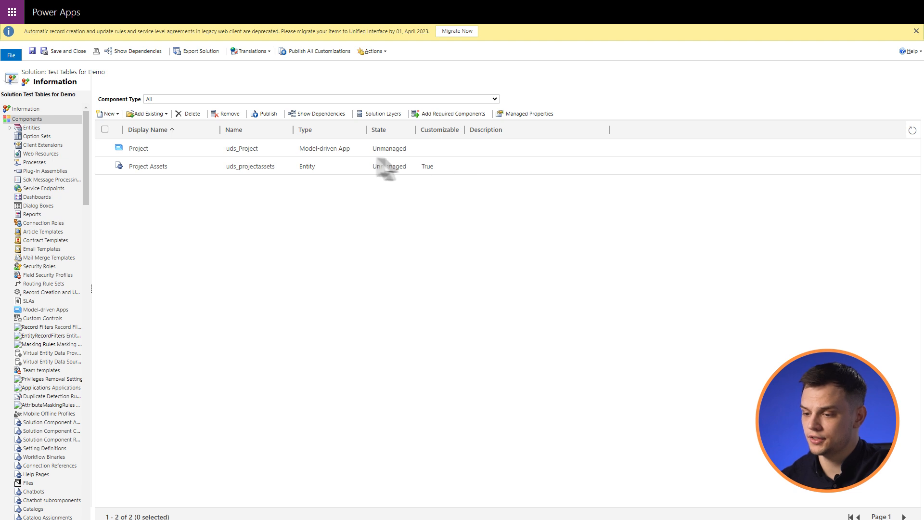
click(31, 127)
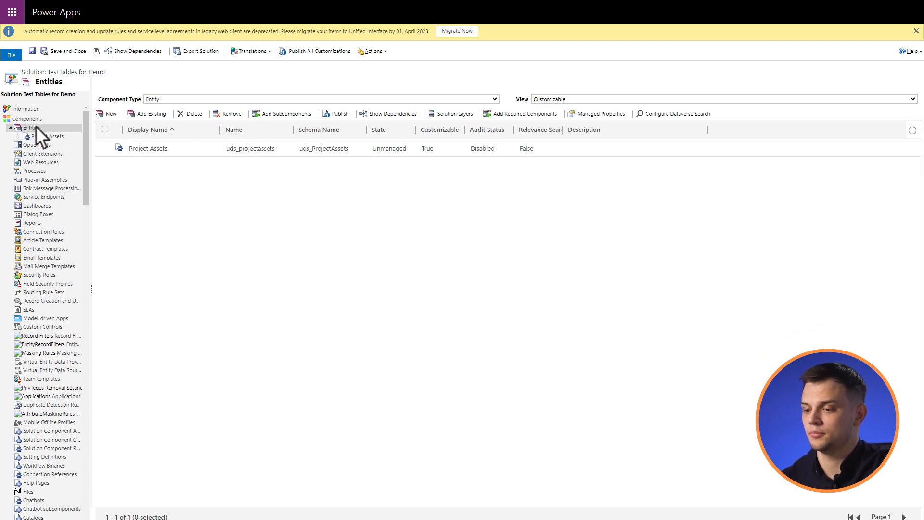
- Define a new entity Project Deadline, plural Project Deadline, name uds_projectdeadline, with Organization ownership, business process flows, feedback and notes enabled
click(108, 113)
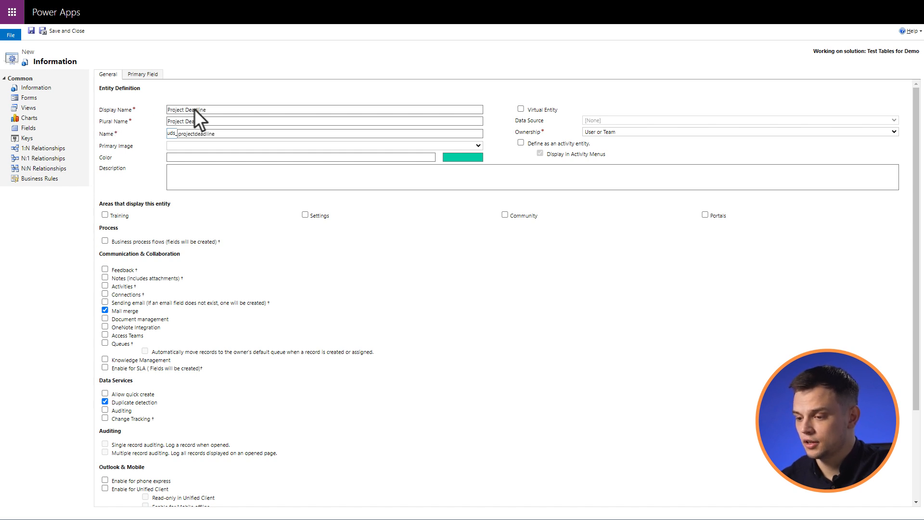
click(599, 131)
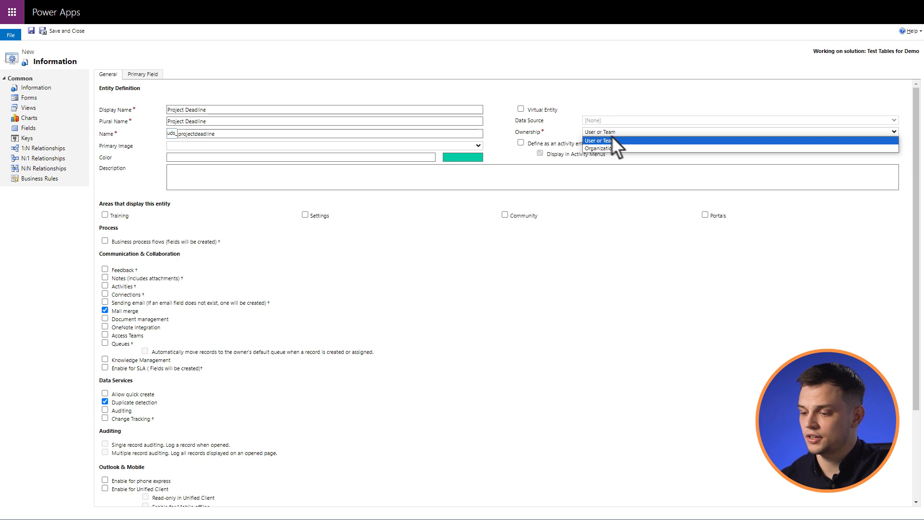
click(639, 149)
click(105, 241)
click(104, 270)
click(105, 277)
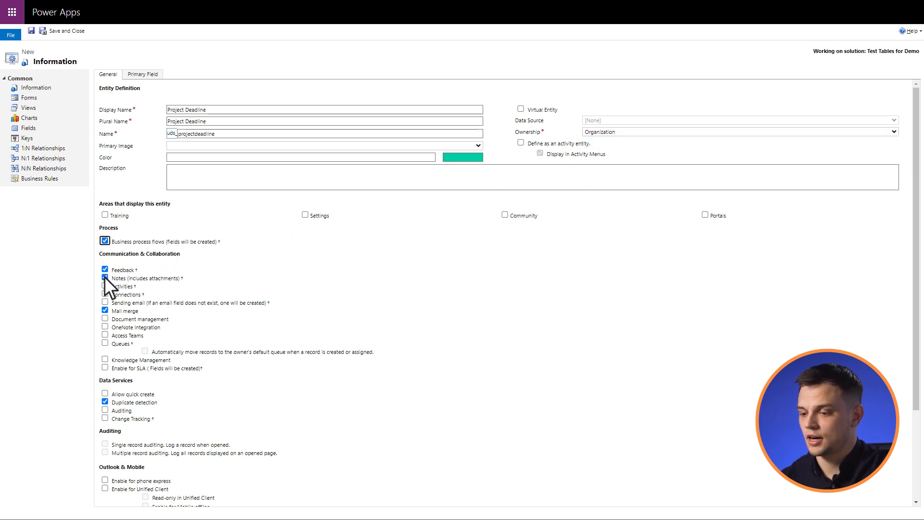
- Save and close the Project Deadline entity and publish it from the solution's entity list
click(62, 30)
click(150, 164)
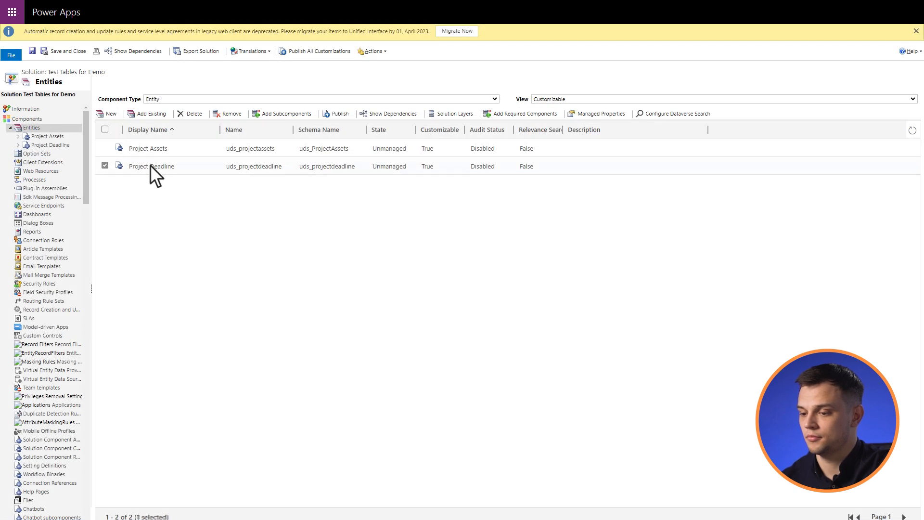
click(339, 114)
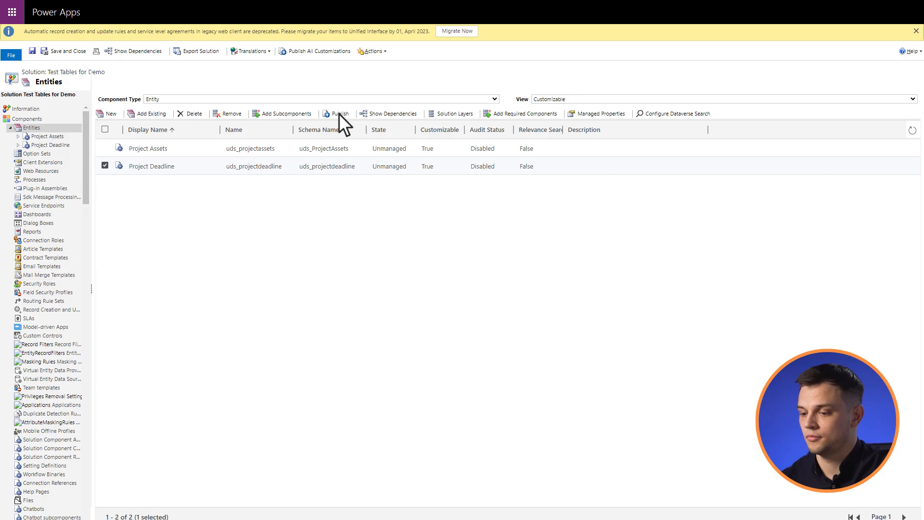